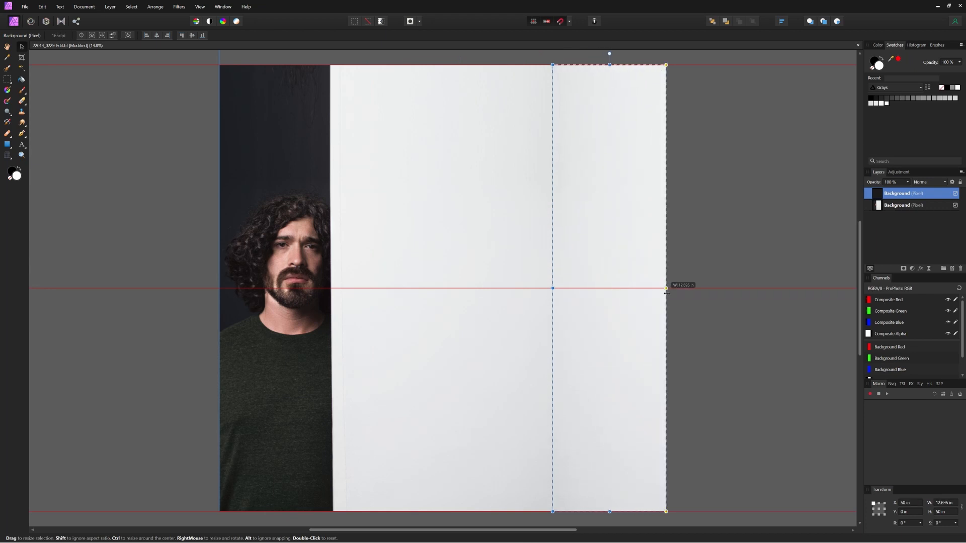
# Step: Clear the pixel selection around the stretched strip of white wall
pyautogui.hotkey('ctrl', 'd')
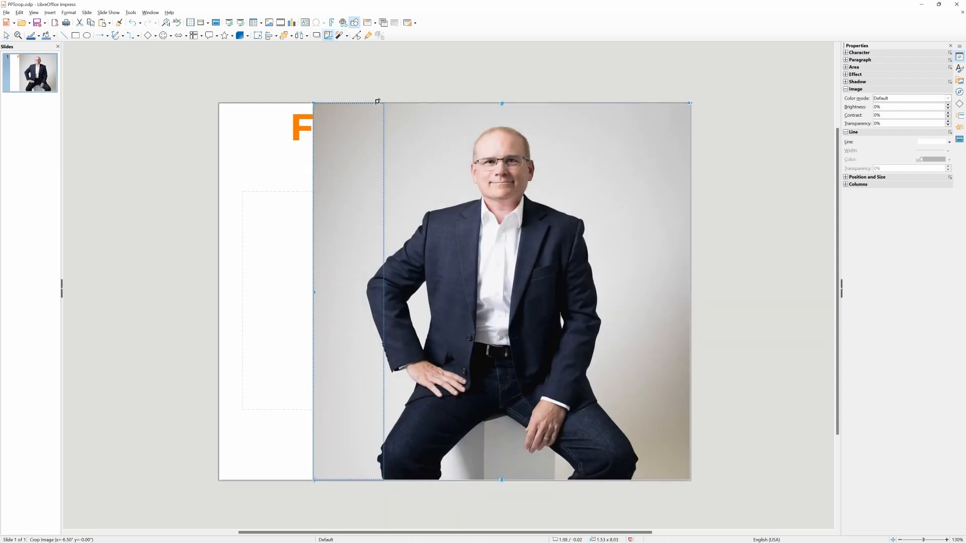
# Step: Leave the image crop and delete the orange title from the slide
pyautogui.press('Escape')
pyautogui.click(307, 146)
pyautogui.press('Delete')
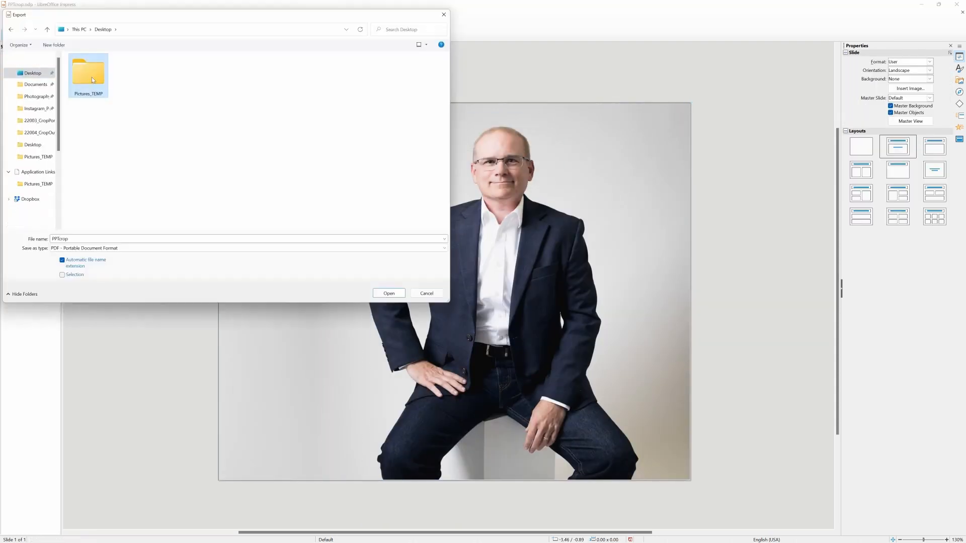
# Step: Export the slide as PPTcrop into the Pictures_TEMP folder with the chosen file type, and open the exported file from that folder
pyautogui.click(86, 248)
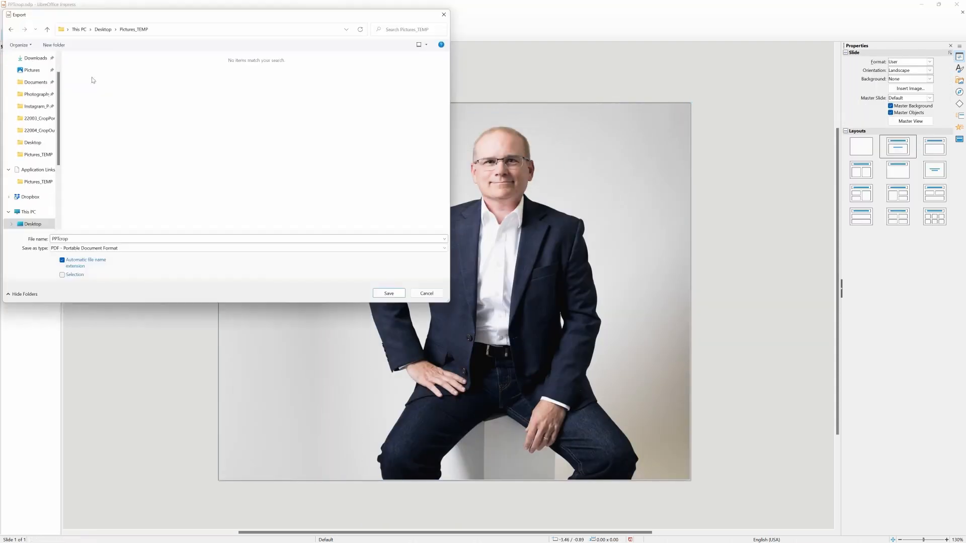
pyautogui.click(90, 306)
pyautogui.click(387, 295)
pyautogui.click(491, 330)
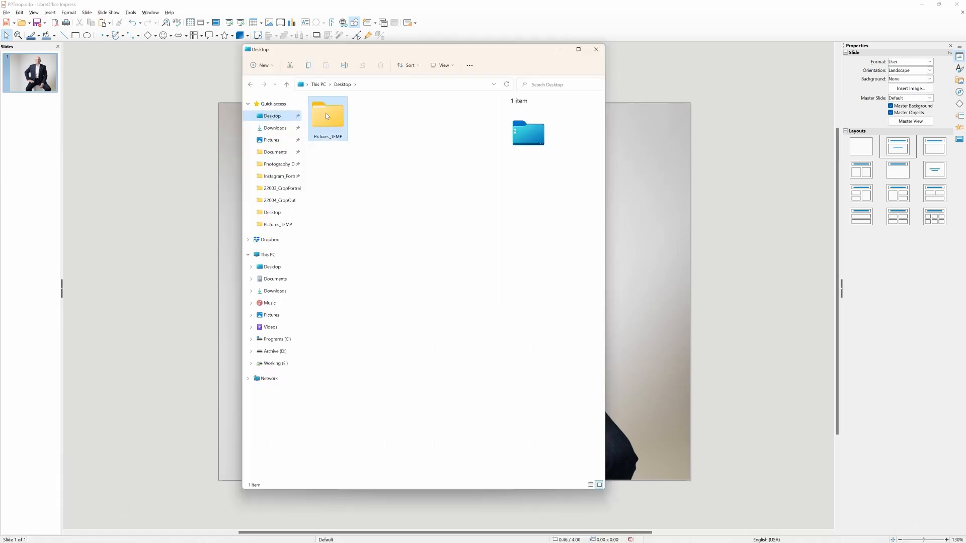
pyautogui.doubleClick(327, 116)
pyautogui.doubleClick(427, 117)
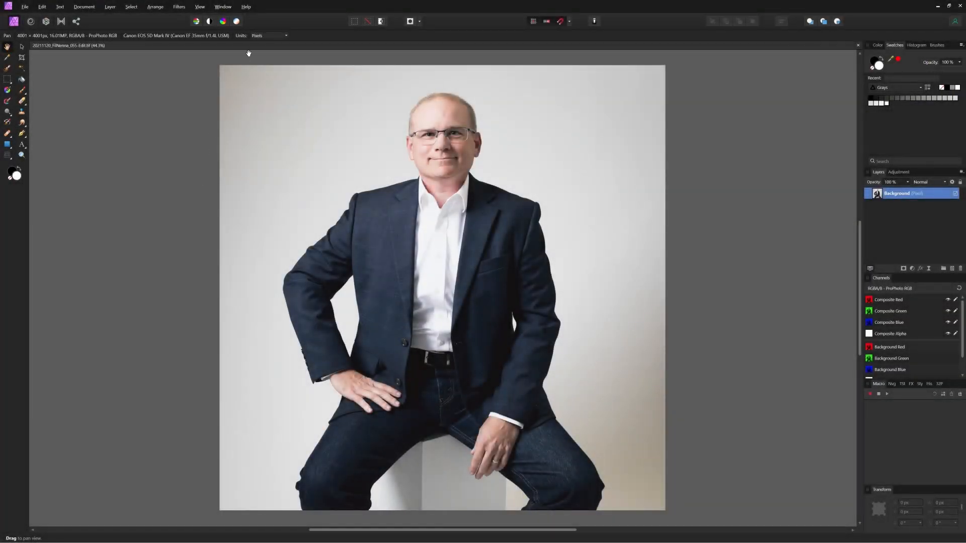
# Step: Change the document units to inches and resize the canvas to 20 × 16 in, anchored at the centre
pyautogui.click(259, 36)
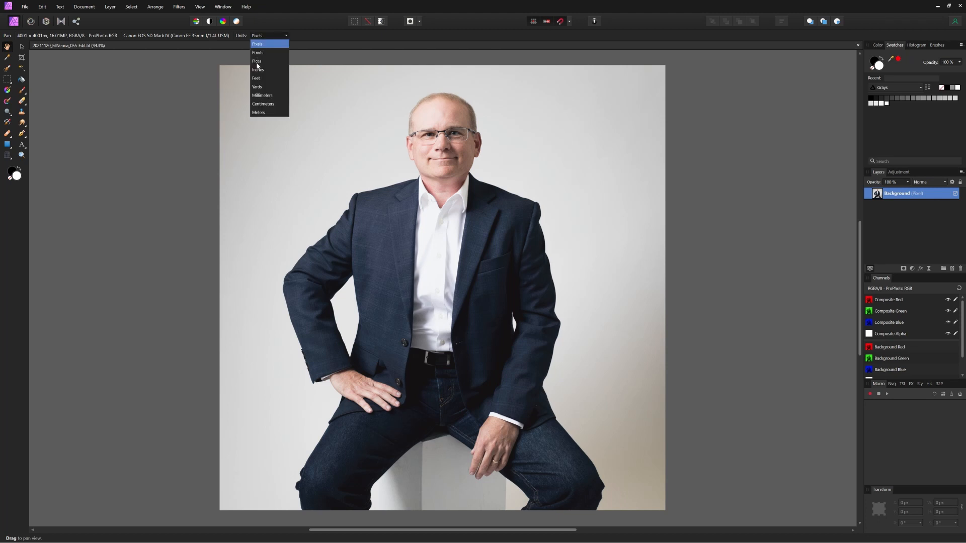
pyautogui.click(258, 70)
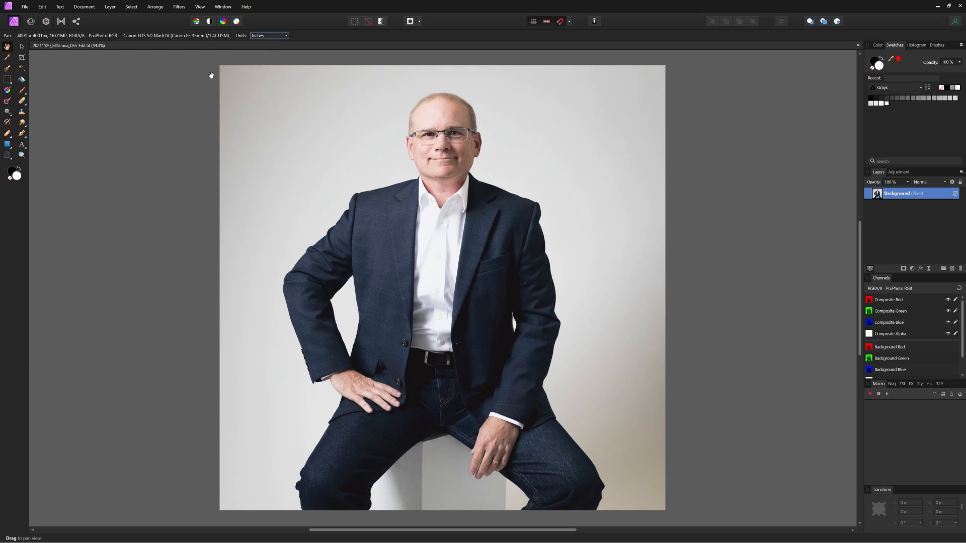
pyautogui.click(84, 8)
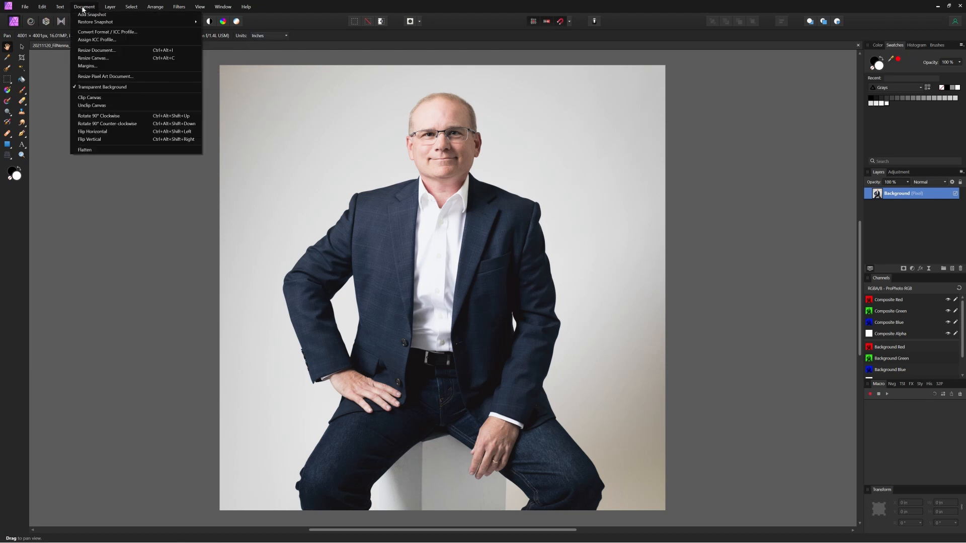
pyautogui.click(92, 58)
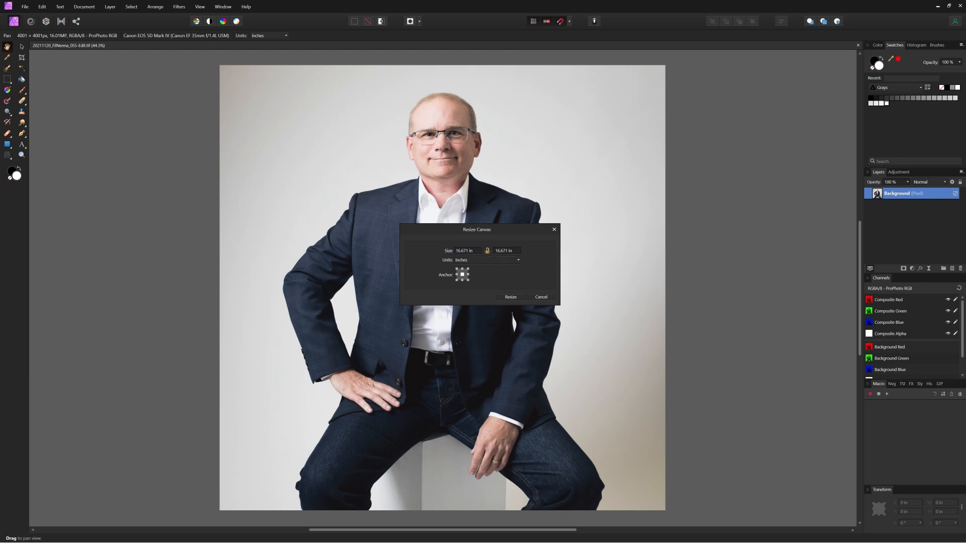
pyautogui.write('20')
pyautogui.press('Tab')
pyautogui.write('16')
pyautogui.click(517, 297)
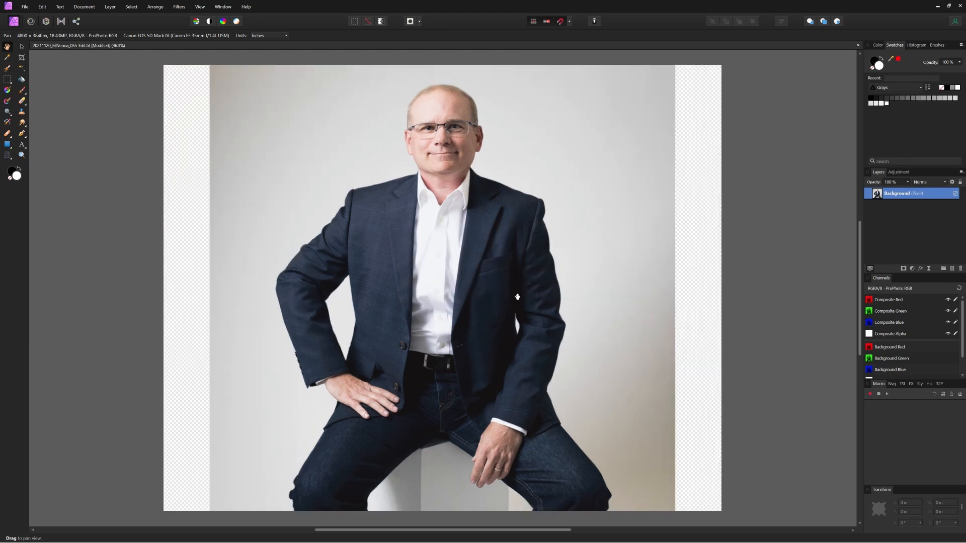
# Step: Move the photo flush with the canvas's right edge and duplicate its layer by copying and pasting it
pyautogui.click(22, 47)
pyautogui.moveTo(408, 234); pyautogui.dragTo(453, 230)
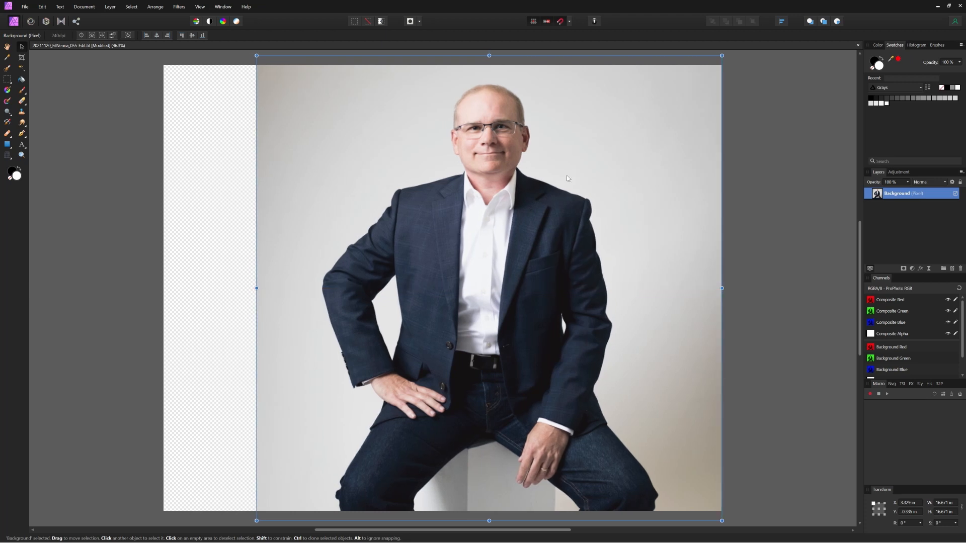
pyautogui.rightClick(881, 197)
pyautogui.rightClick(879, 197)
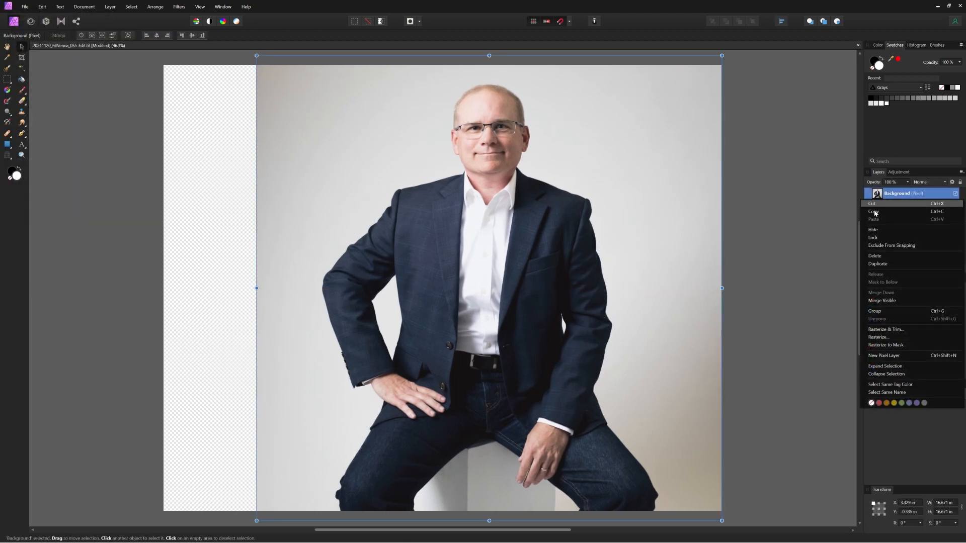
pyautogui.click(876, 200)
pyautogui.click(874, 218)
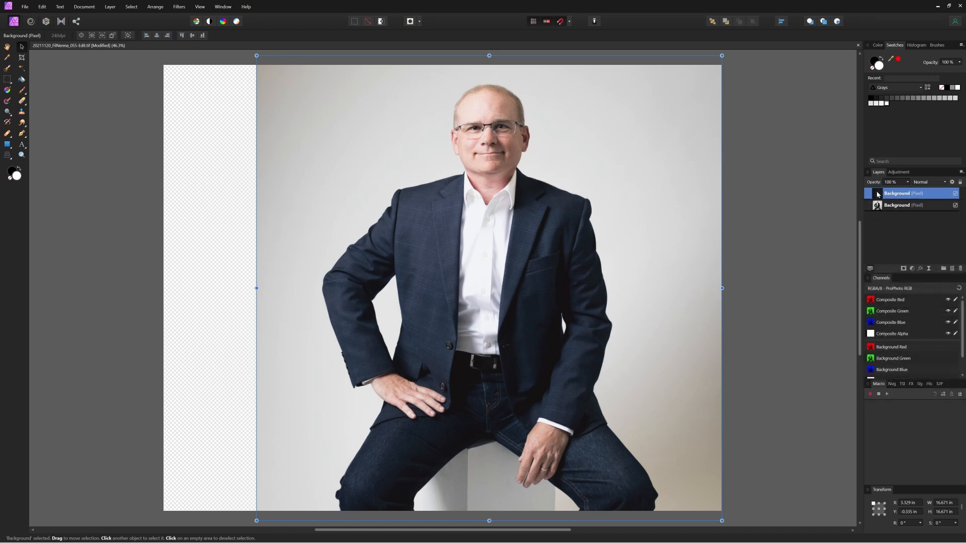
# Step: Select a full-height strip about 2.3 in wide along the photo's left edge and copy it to a new layer
pyautogui.click(8, 80)
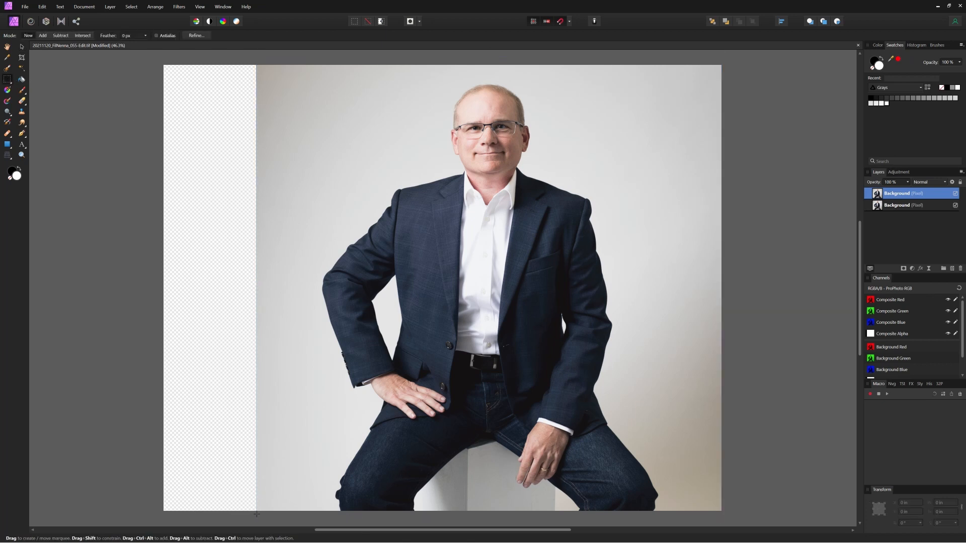
pyautogui.moveTo(260, 509); pyautogui.dragTo(321, 64)
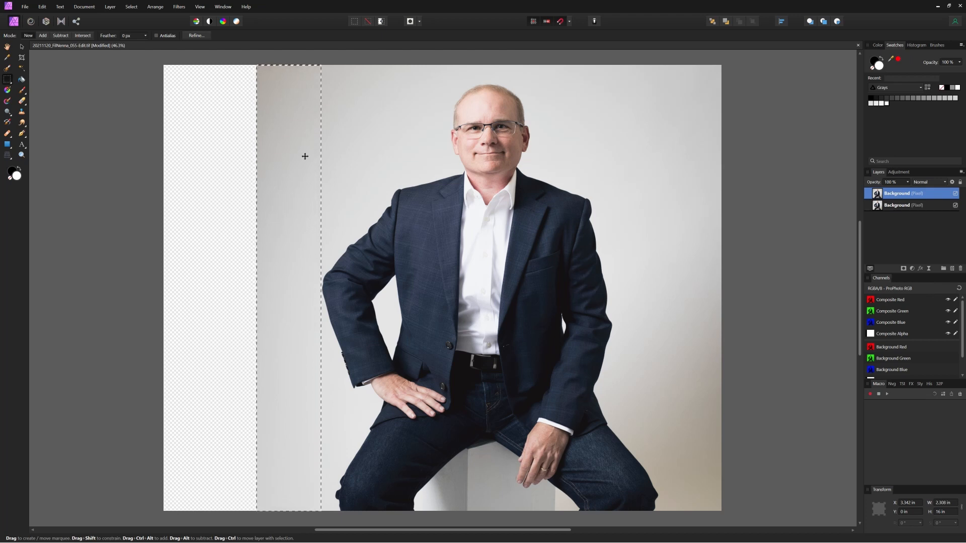
pyautogui.hotkey('ctrl', 'j')
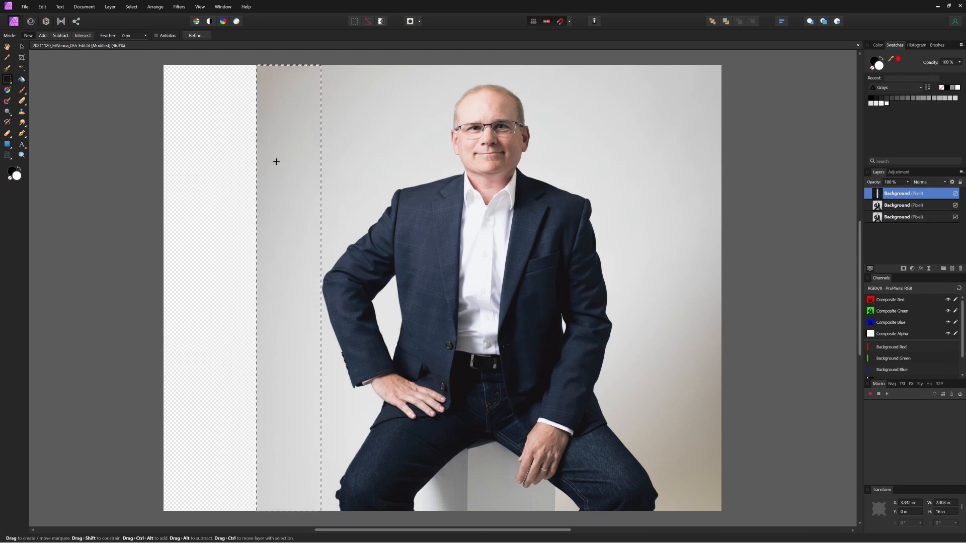
pyautogui.press('v')
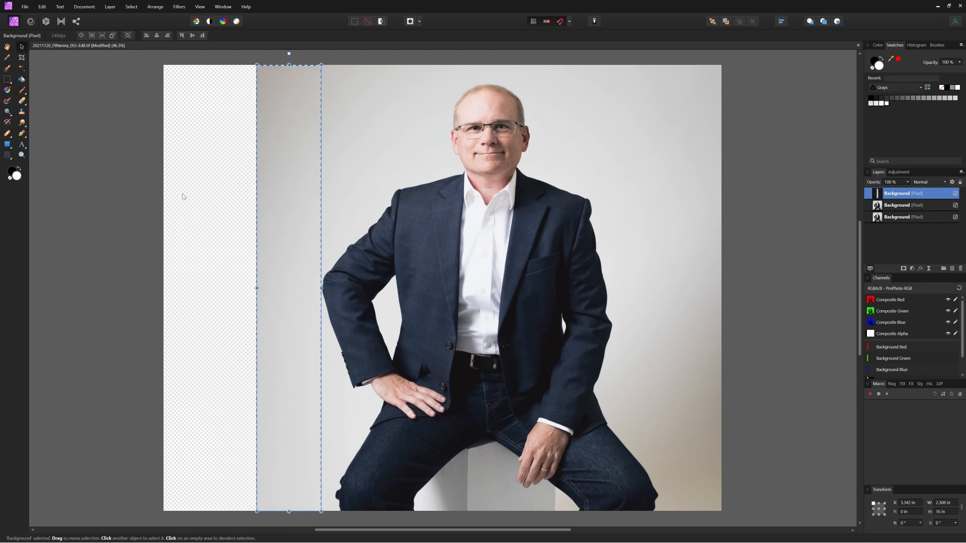
pyautogui.click(213, 235)
pyautogui.moveTo(285, 248); pyautogui.dragTo(227, 247)
pyautogui.click(116, 200)
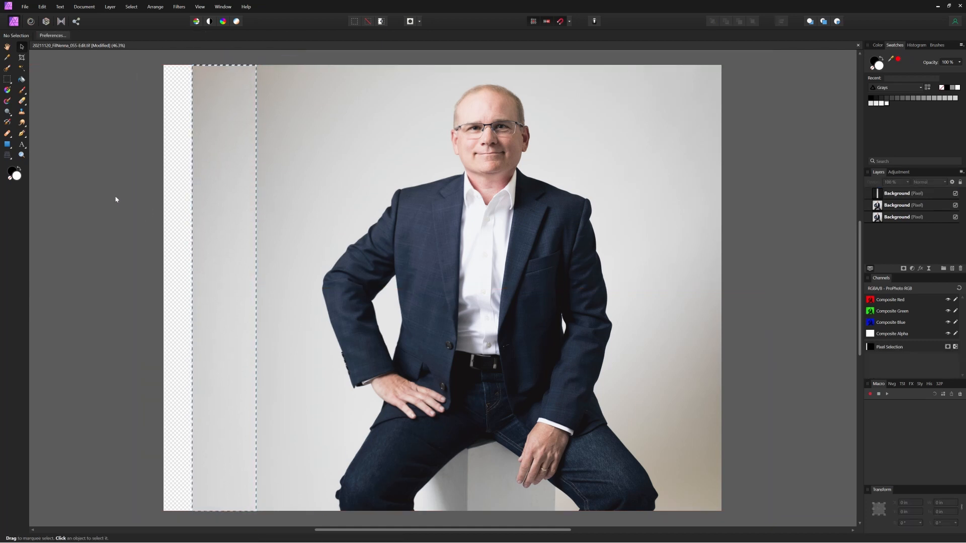
pyautogui.hotkey('ctrl', 'd')
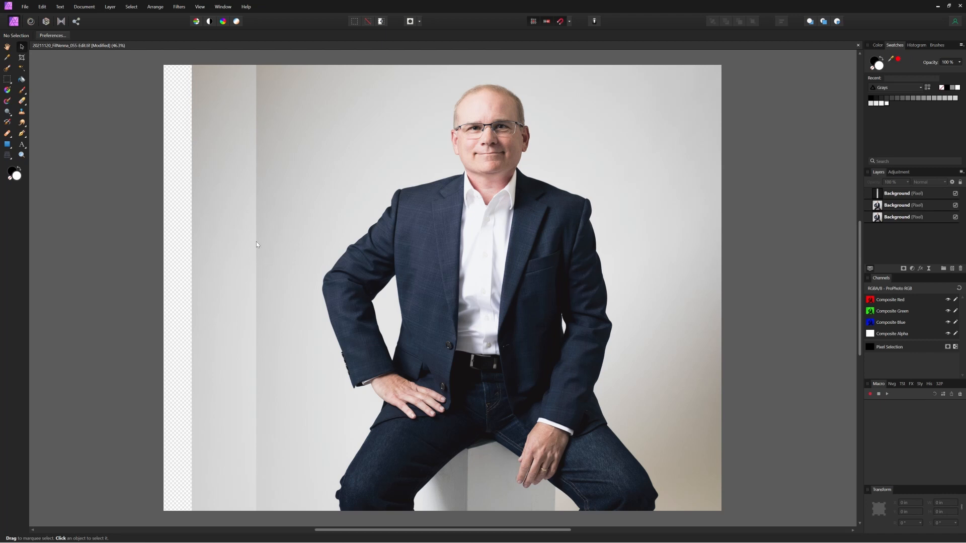
pyautogui.hotkey('ctrl', 'z')
pyautogui.hotkey('ctrl', 'z')
pyautogui.hotkey('ctrl', 'z')
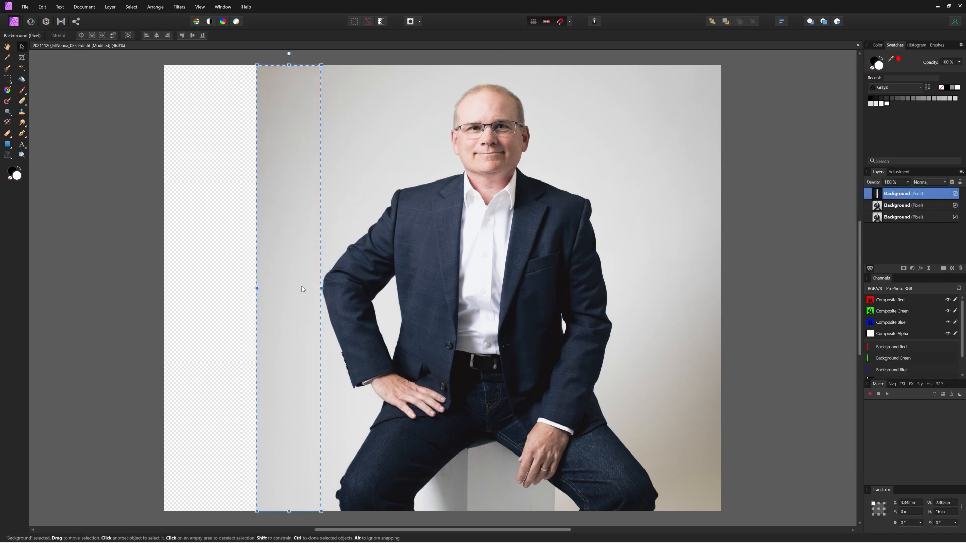
# Step: Mirror and stretch the copied strip across the empty area to the canvas's left edge, and deselect it
pyautogui.moveTo(321, 289); pyautogui.dragTo(163, 291)
pyautogui.click(114, 229)
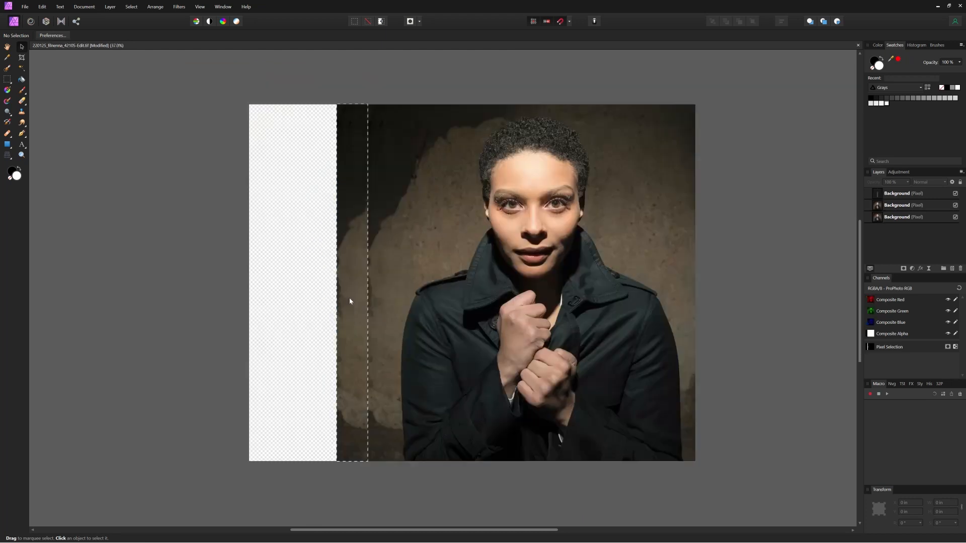
# Step: In the photo of the woman in the dark coat, stretch the copied wall strip across the empty area to the canvas's left edge
pyautogui.moveTo(349, 302); pyautogui.dragTo(245, 284)
pyautogui.click(196, 217)
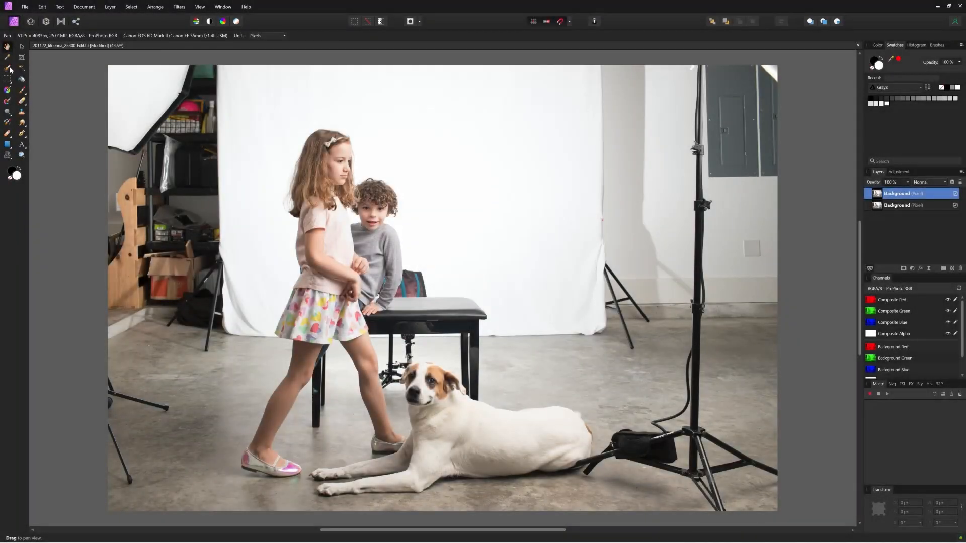
# Step: Copy the white backdrop area right of the bench to a new layer and stretch it right to just before the light stand
pyautogui.click(7, 79)
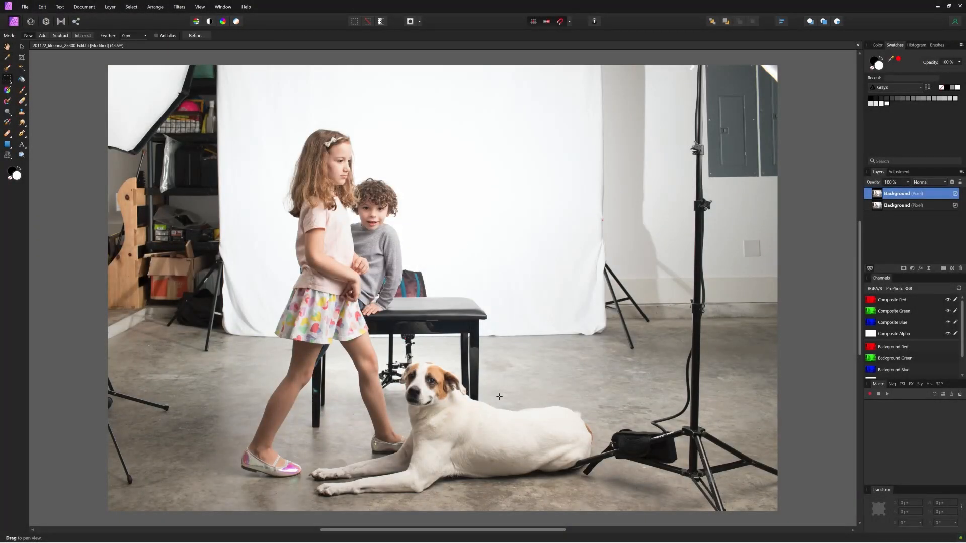
pyautogui.moveTo(499, 390); pyautogui.dragTo(600, 65)
pyautogui.hotkey('ctrl', 'j')
pyautogui.press('v')
pyautogui.moveTo(599, 228); pyautogui.dragTo(686, 228)
# Step: From the photo layer, copy a backdrop strip about 411 × 2917 px left of the girl to a new layer and stretch it left over the shelves
pyautogui.click(7, 79)
pyautogui.hotkey('alt', '[')
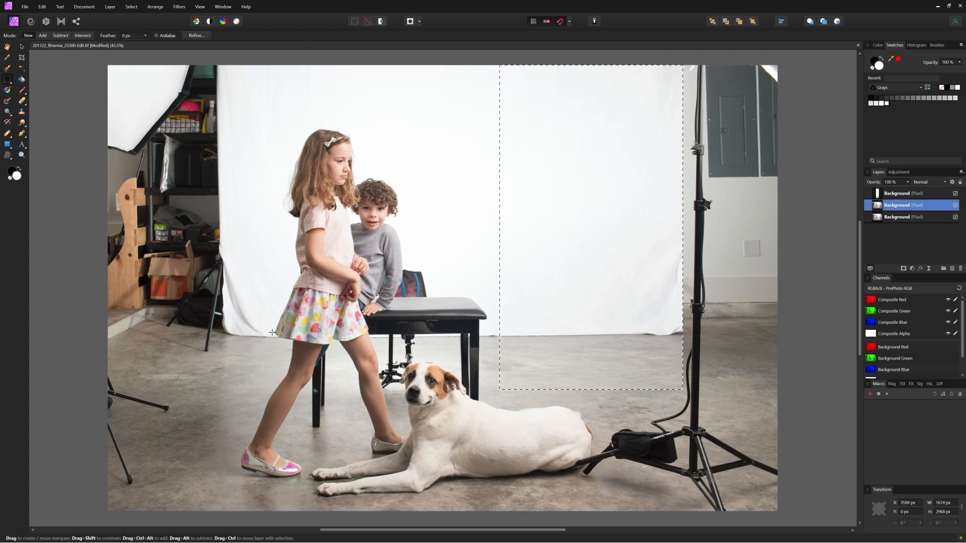
pyautogui.moveTo(267, 384); pyautogui.dragTo(222, 67)
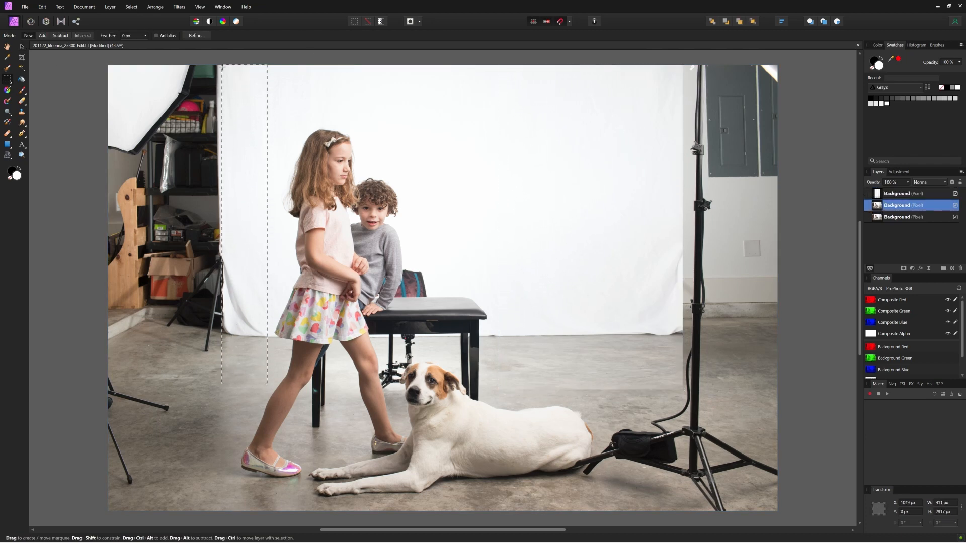
pyautogui.hotkey('ctrl', 'j')
pyautogui.press('v')
pyautogui.moveTo(222, 224); pyautogui.dragTo(166, 225)
# Step: Merge the two stretched backdrop layers into one layer
pyautogui.keyDown('shift'); pyautogui.click(886, 193); pyautogui.keyUp('shift')
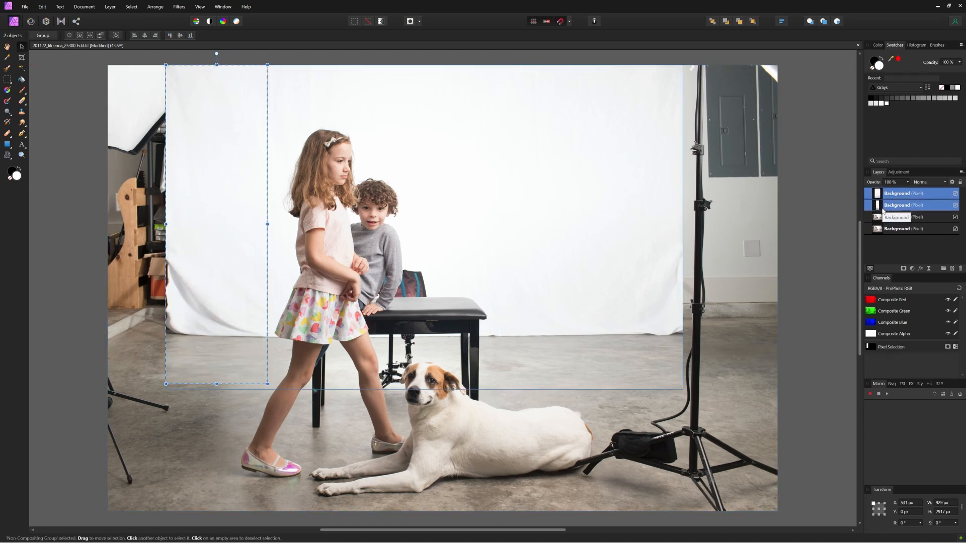
pyautogui.hotkey('ctrl', 'shift', 'e')
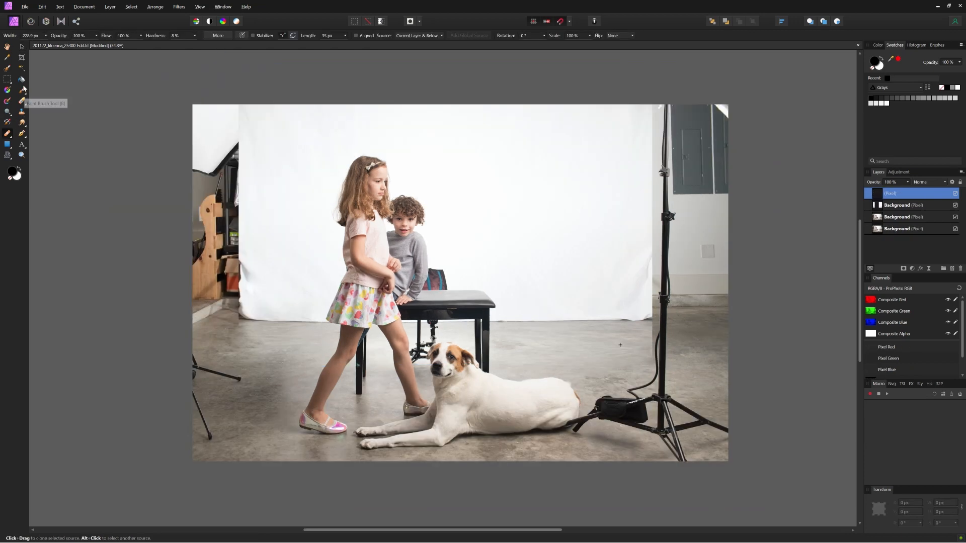
# Step: Fill the empty top pixel layer with white and add a mask to it
pyautogui.click(20, 80)
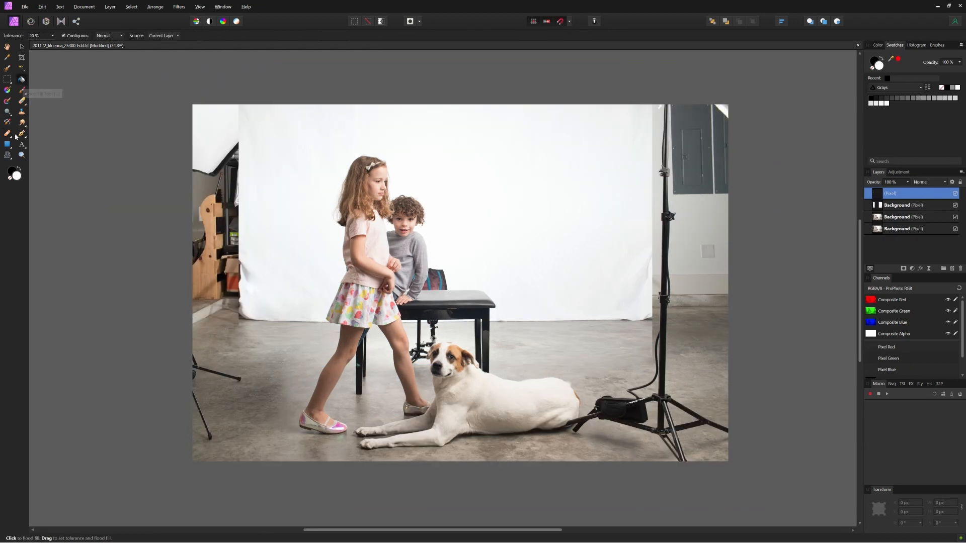
pyautogui.click(311, 192)
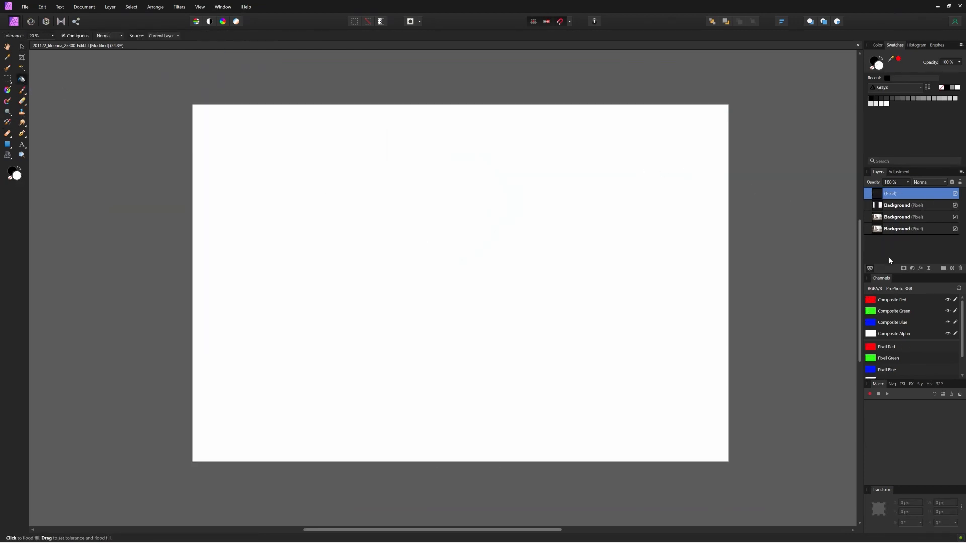
pyautogui.click(903, 268)
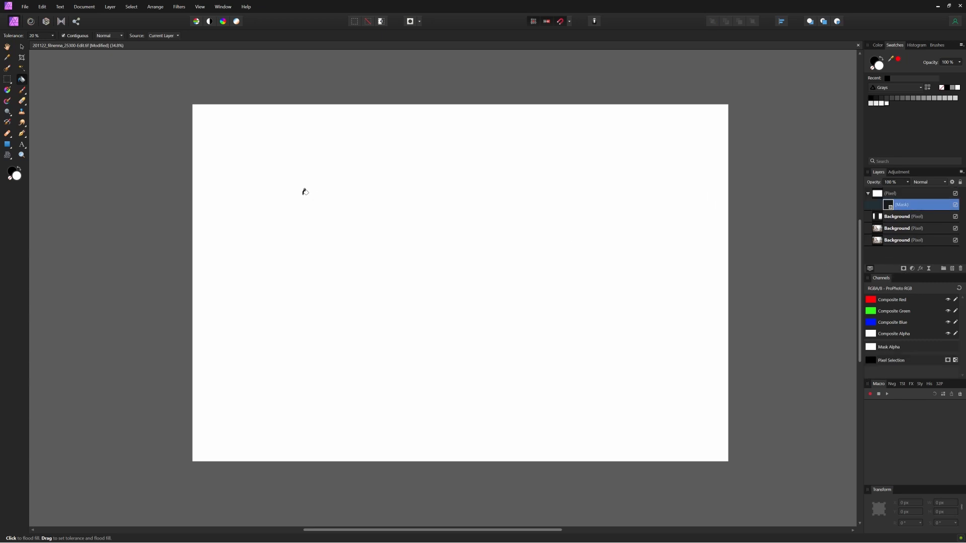
# Step: Draw a rectangular selection in the middle of the canvas and set its size to 2000 × 1600 px
pyautogui.click(7, 80)
pyautogui.moveTo(356, 188); pyautogui.dragTo(557, 338)
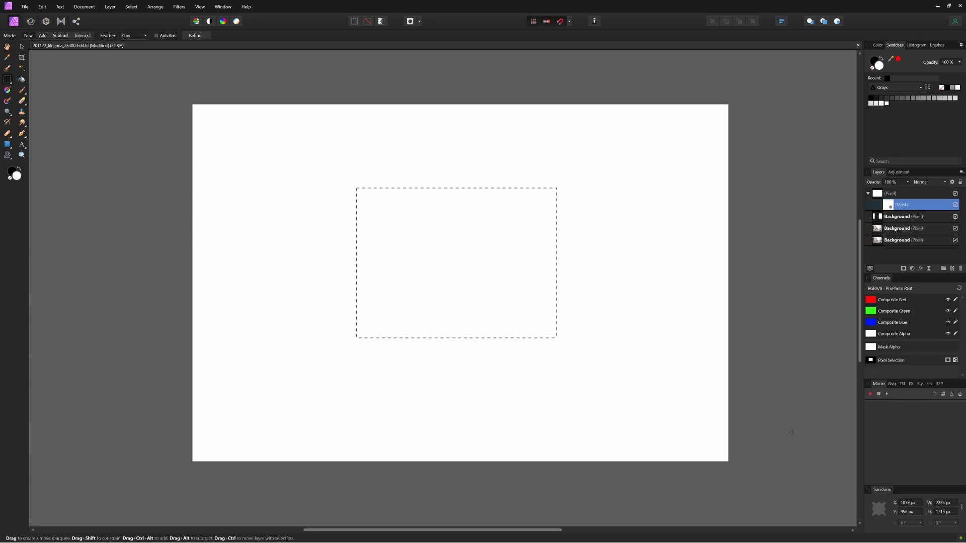
pyautogui.click(948, 504)
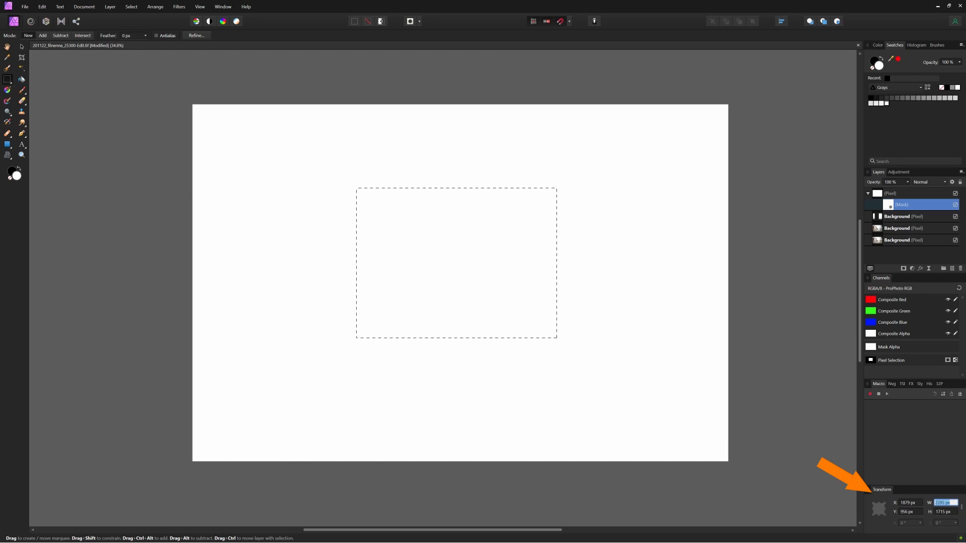
pyautogui.write('2000')
pyautogui.press('Tab')
pyautogui.write('1600')
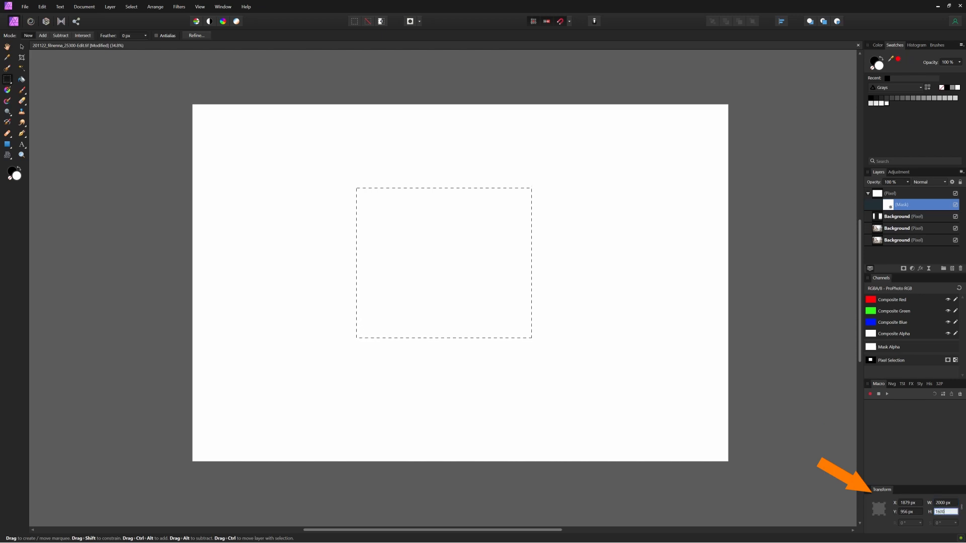
pyautogui.press('Return')
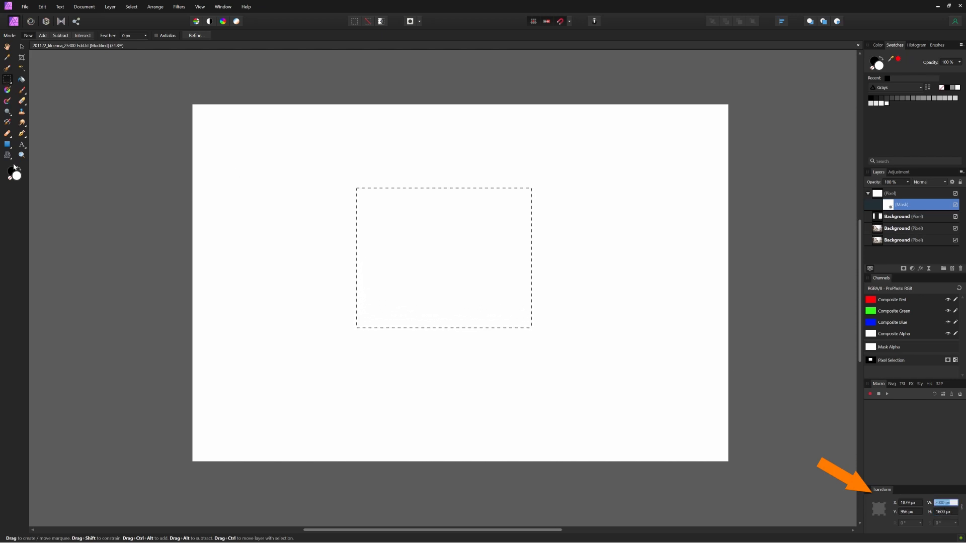
# Step: Flood-fill the selected rectangle on the mask with black to cut a window through the white layer
pyautogui.press('g')
pyautogui.click(11, 168)
pyautogui.click(421, 231)
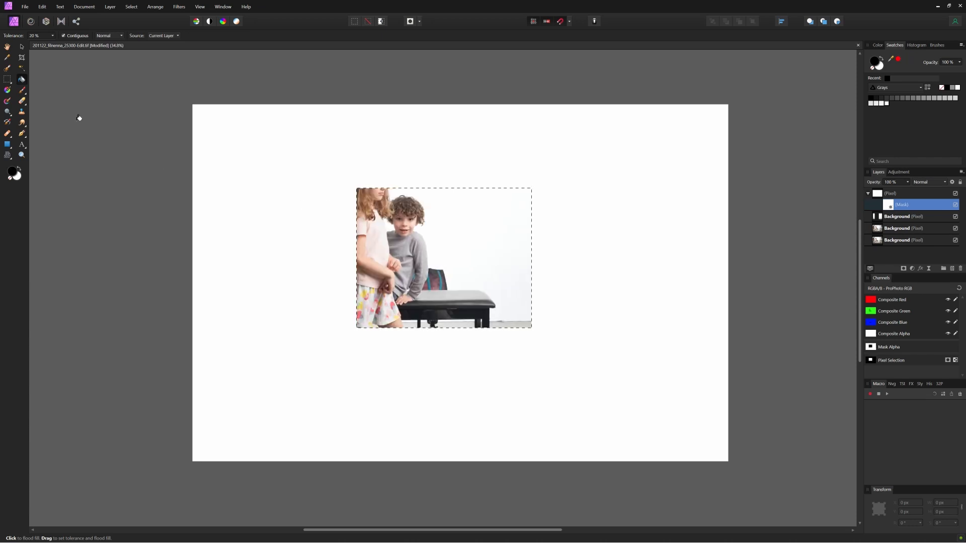
# Step: Enlarge and reposition the mask's window proportionally so that it frames the two children, the bench and the whole dog
pyautogui.press('v')
pyautogui.moveTo(363, 329); pyautogui.dragTo(247, 426)
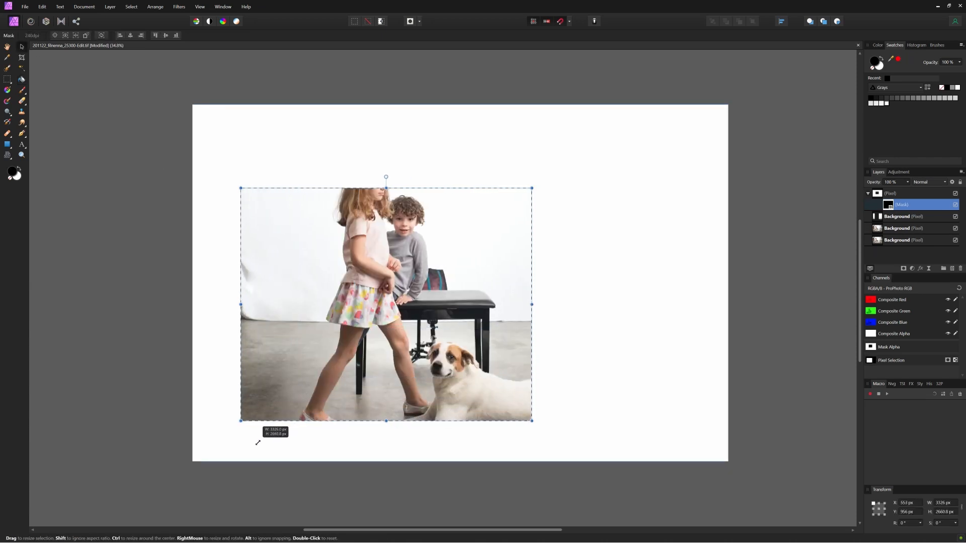
pyautogui.moveTo(534, 188); pyautogui.dragTo(623, 112)
pyautogui.moveTo(448, 250); pyautogui.dragTo(447, 285)
pyautogui.moveTo(619, 150); pyautogui.dragTo(650, 130)
pyautogui.moveTo(495, 267); pyautogui.dragTo(514, 267)
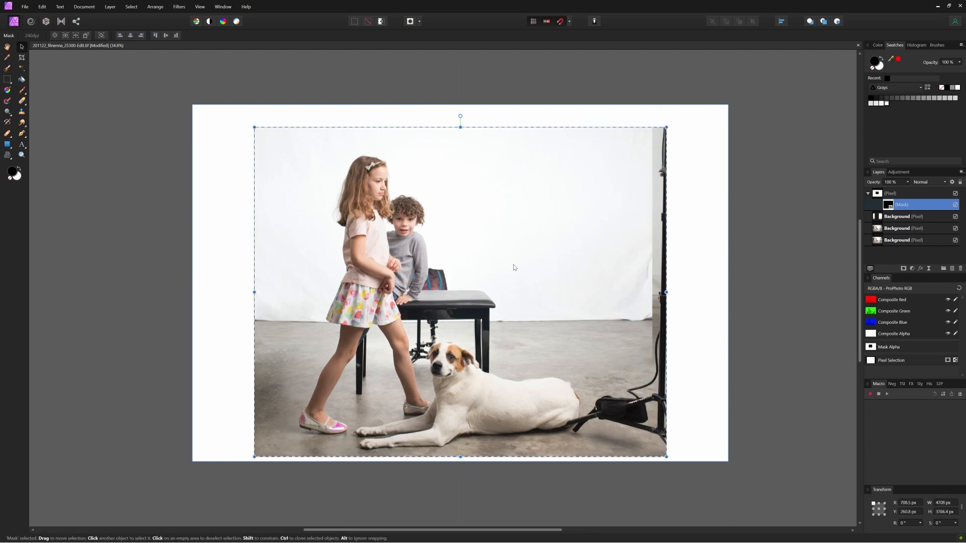
pyautogui.moveTo(665, 128); pyautogui.dragTo(646, 141)
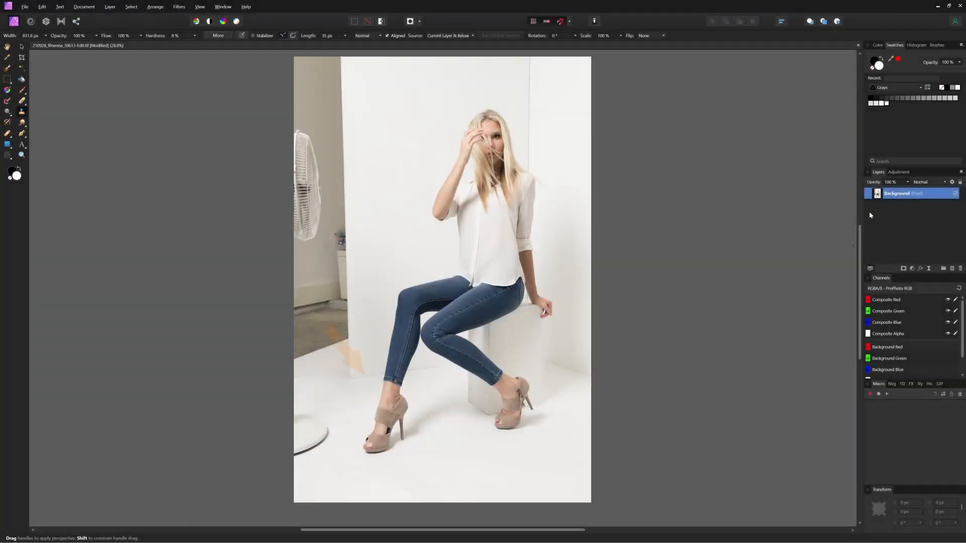
# Step: Duplicate the background layer and copy a wall strip of about 381 × 4677 px beside the fan area onto a new layer
pyautogui.hotkey('ctrl', 'j')
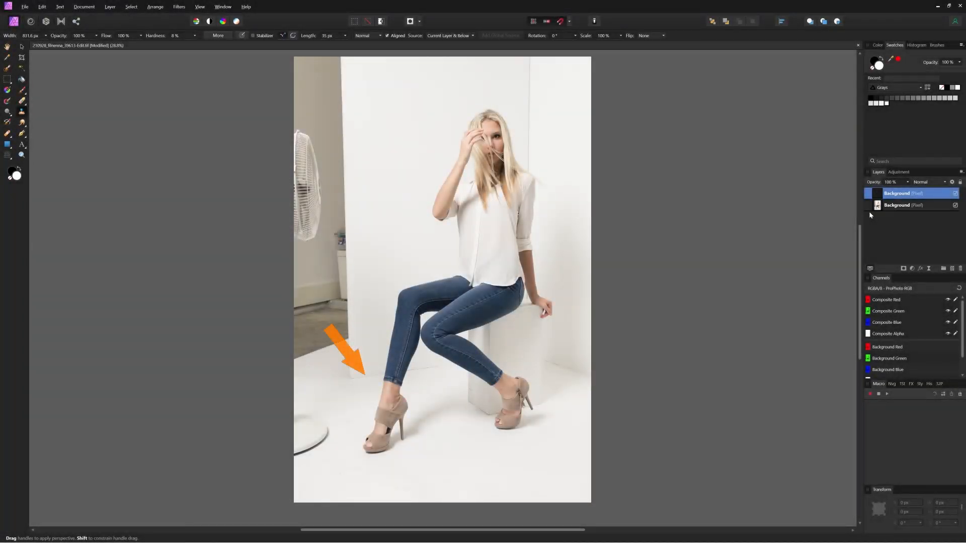
pyautogui.click(8, 79)
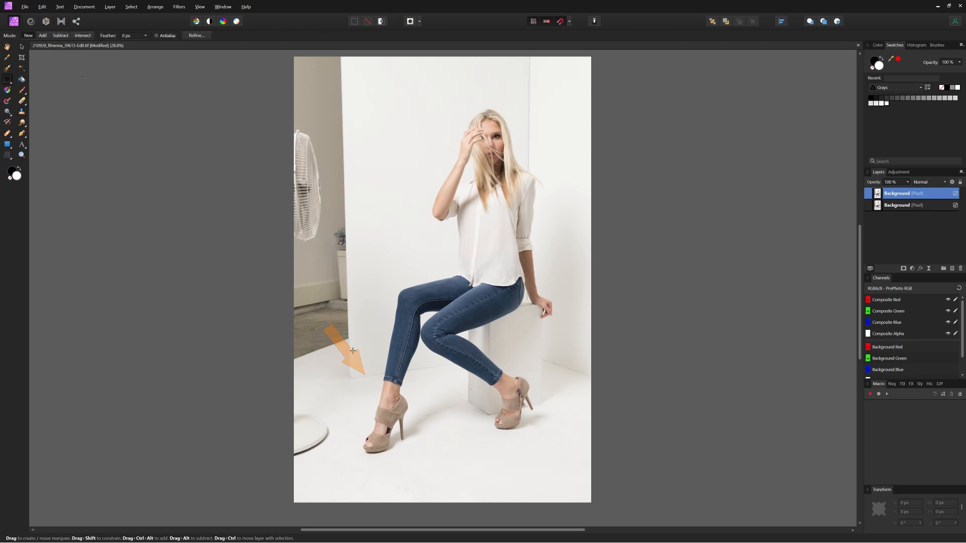
pyautogui.moveTo(380, 396); pyautogui.dragTo(352, 68)
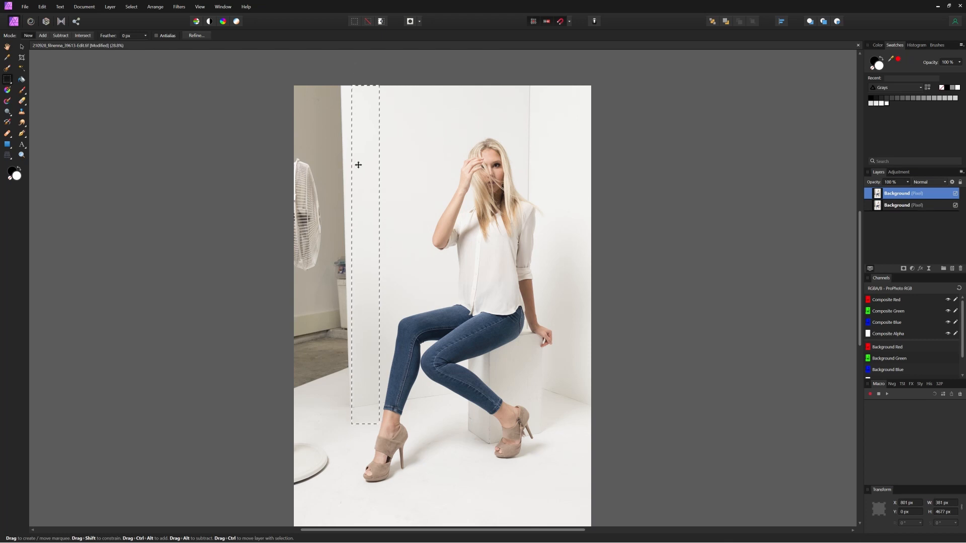
pyautogui.hotkey('ctrl', 'j')
# Step: Stretch the copied wall strip horizontally to the photo's left edge so it covers the fan and the room behind it
pyautogui.press('v')
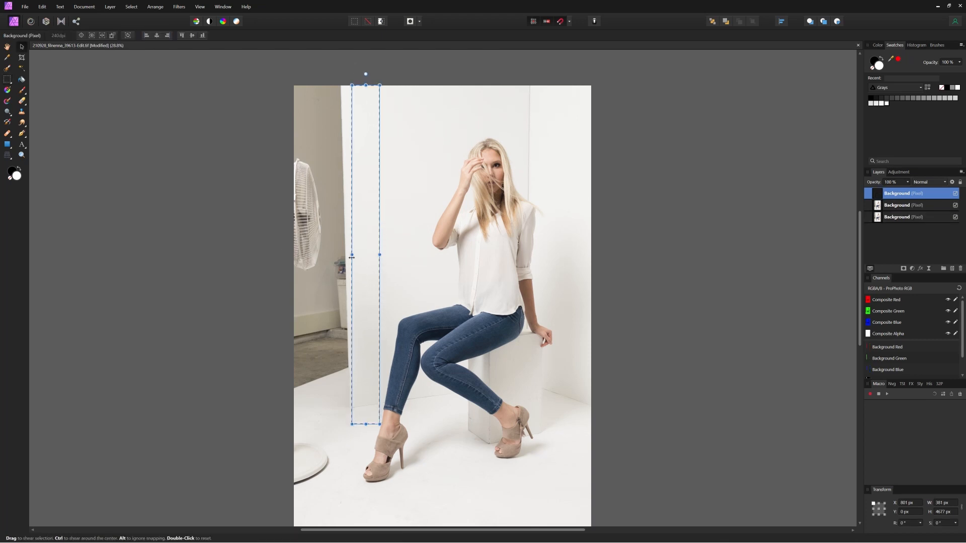
pyautogui.moveTo(351, 255); pyautogui.dragTo(294, 258)
pyautogui.click(248, 261)
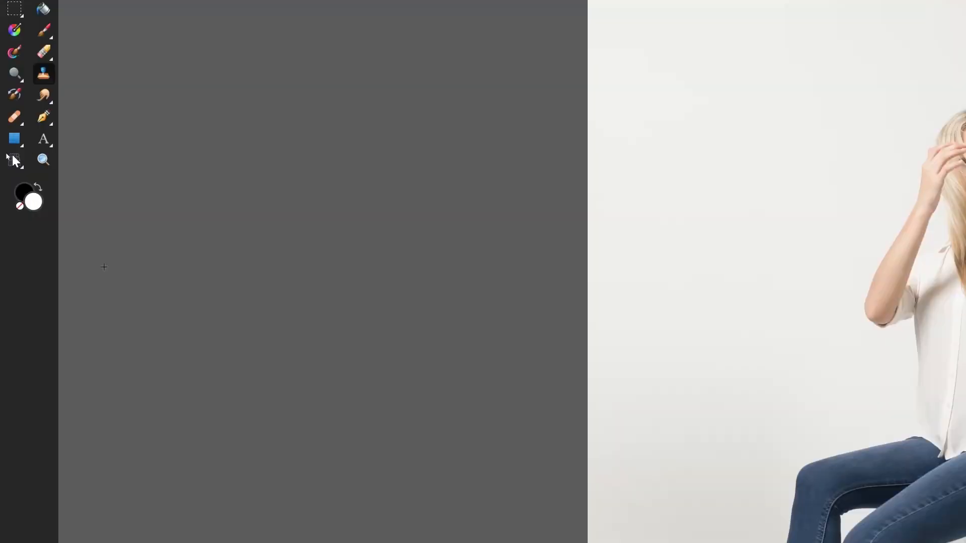
# Step: Warp the wall strip with a single-plane perspective, lowering its bottom-left corner, and add a new pixel layer for the Clone Brush
pyautogui.click(7, 155)
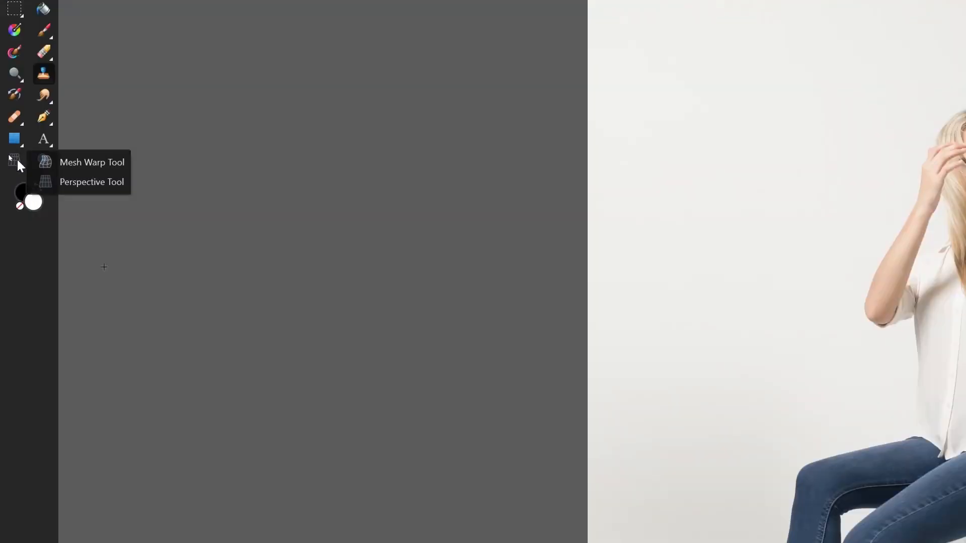
pyautogui.click(66, 183)
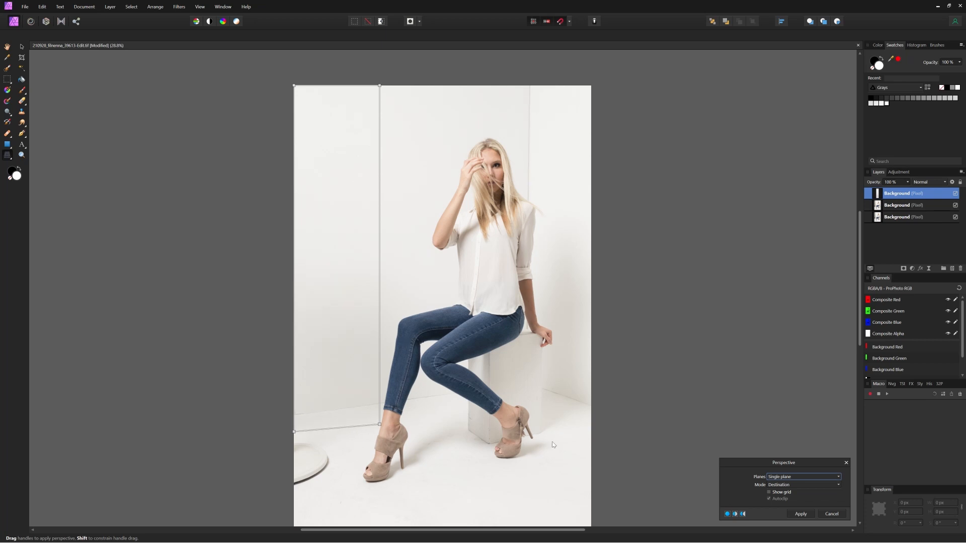
pyautogui.click(800, 517)
pyautogui.hotkey('ctrl', 'shift', 'n')
pyautogui.click(21, 111)
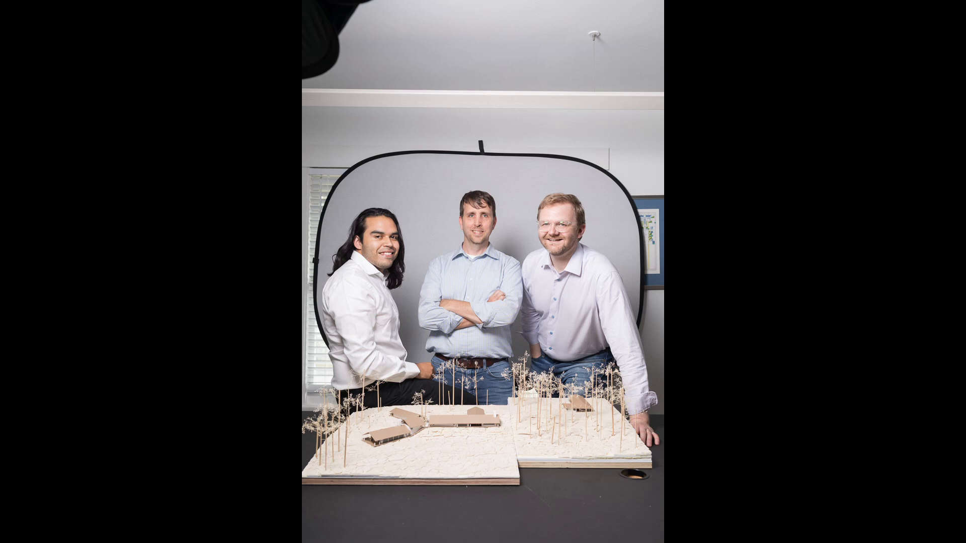
# Step: Switch to Lightroom and open the selected group portrait and empty backdrop photo in Affinity Photo for editing
pyautogui.press('Escape')
pyautogui.rightClick(200, 139)
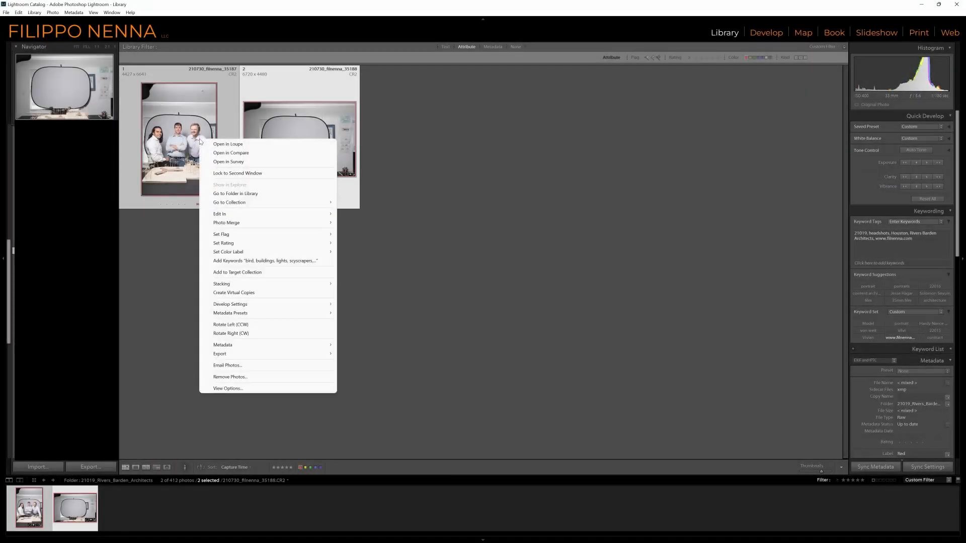
pyautogui.moveTo(280, 214)
pyautogui.click(357, 226)
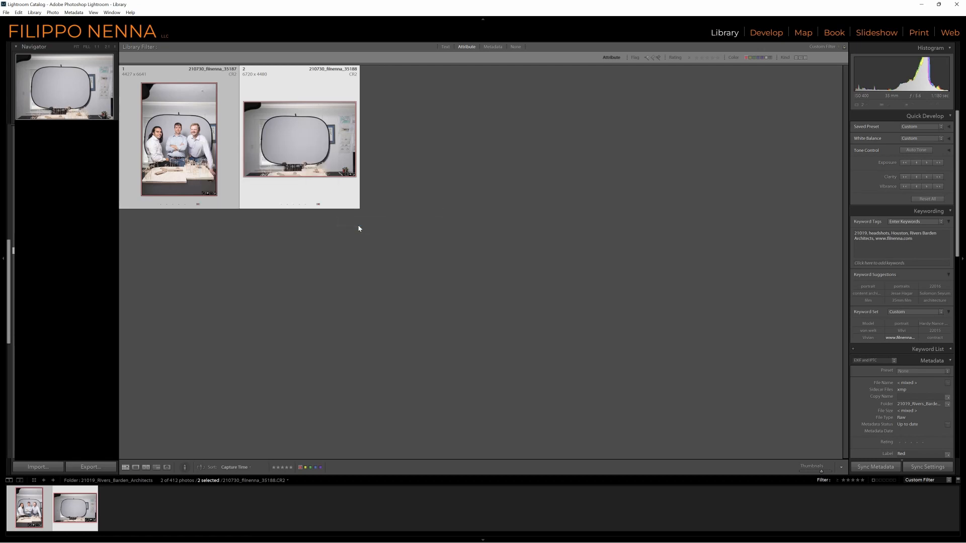
pyautogui.click(391, 336)
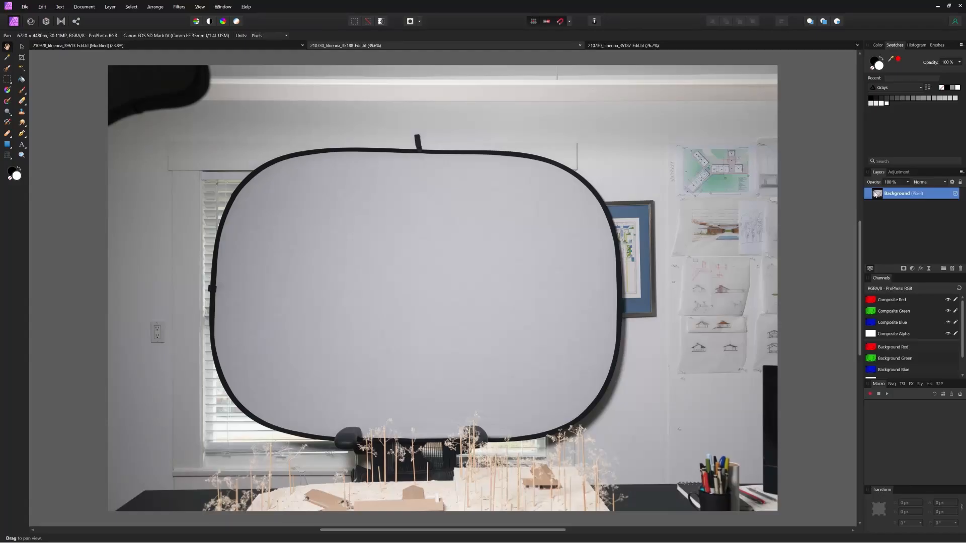
# Step: Copy the empty backdrop photo's background layer and paste it above the background layer in the group portrait
pyautogui.rightClick(876, 194)
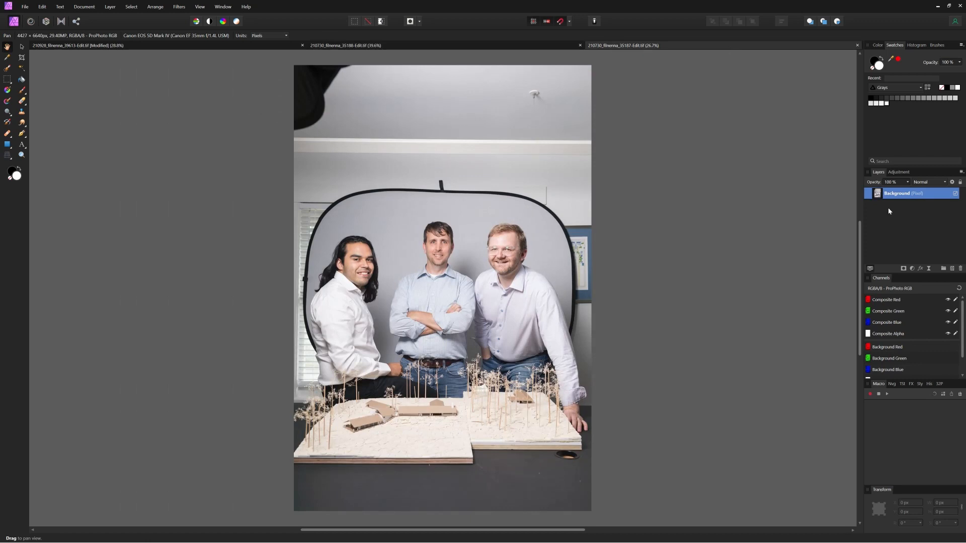
pyautogui.rightClick(876, 197)
pyautogui.click(876, 219)
# Step: Align the pasted backdrop over the portrait at reduced opacity, enlarging it to about 10195 × 6797 px, and restore its opacity to 100 %
pyautogui.press('v')
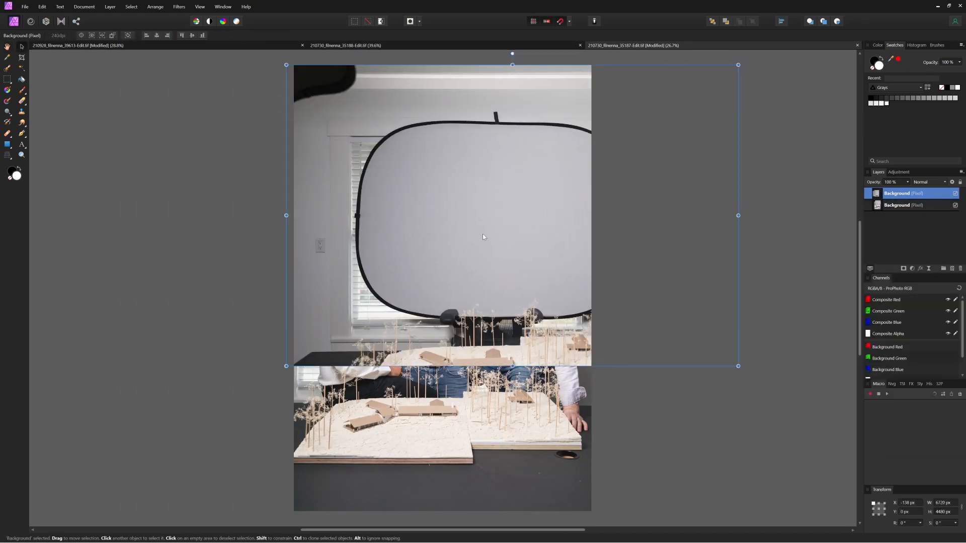
pyautogui.moveTo(891, 181); pyautogui.dragTo(878, 181)
pyautogui.moveTo(453, 221); pyautogui.dragTo(453, 259)
pyautogui.moveTo(680, 410); pyautogui.dragTo(851, 526)
pyautogui.moveTo(534, 253); pyautogui.dragTo(461, 204)
pyautogui.moveTo(882, 186); pyautogui.dragTo(797, 186)
pyautogui.press('0')
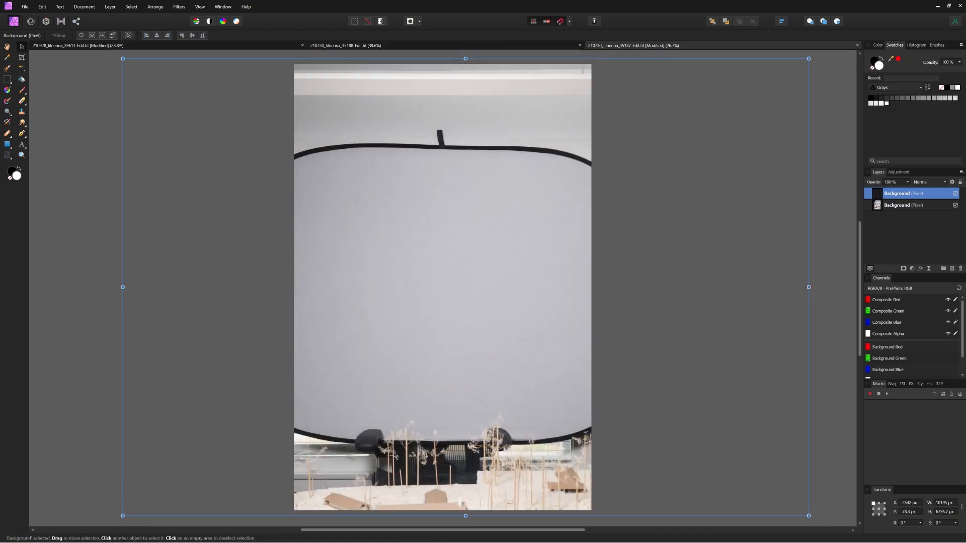
# Step: Add an inverted mask to the backdrop layer and paint it white around and above the three men to reveal the clean backdrop
pyautogui.click(903, 268)
pyautogui.press('b')
pyautogui.hotkey('ctrl', 'i')
pyautogui.press('x')
pyautogui.moveTo(402, 194)
pyautogui.mouseDown()
pyautogui.moveTo(543, 194)
pyautogui.moveTo(584, 327)
pyautogui.moveTo(301, 198)
pyautogui.moveTo(322, 171)
pyautogui.mouseUp()
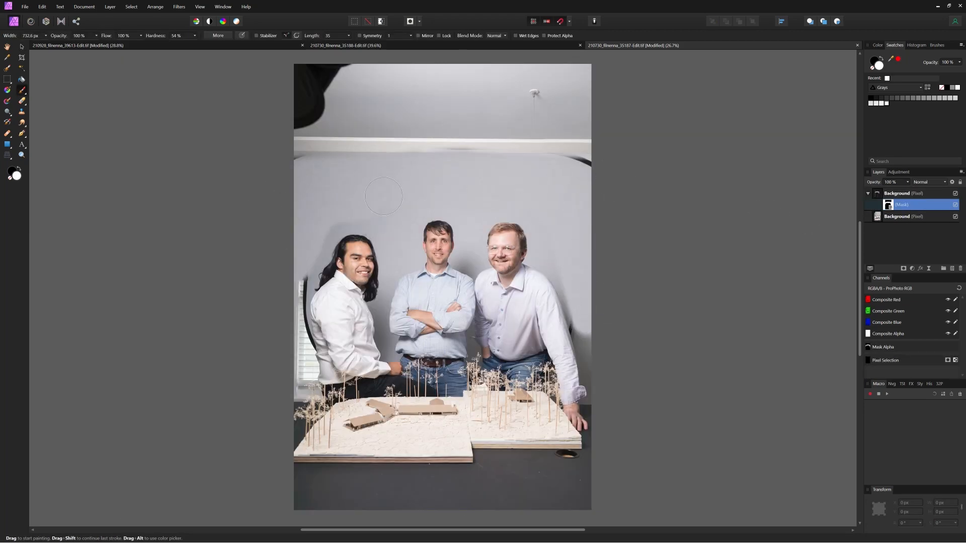